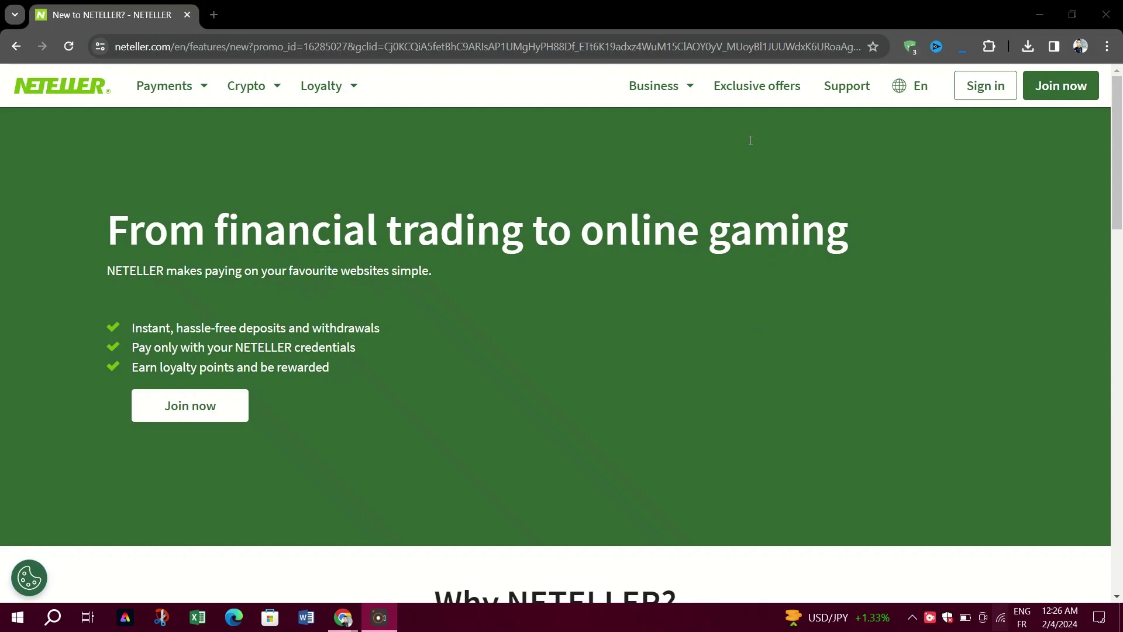
scroll(311, 296, "down", 3)
scroll(338, 301, "down", 4)
scroll(343, 303, "down", 1)
scroll(343, 303, "down", 5)
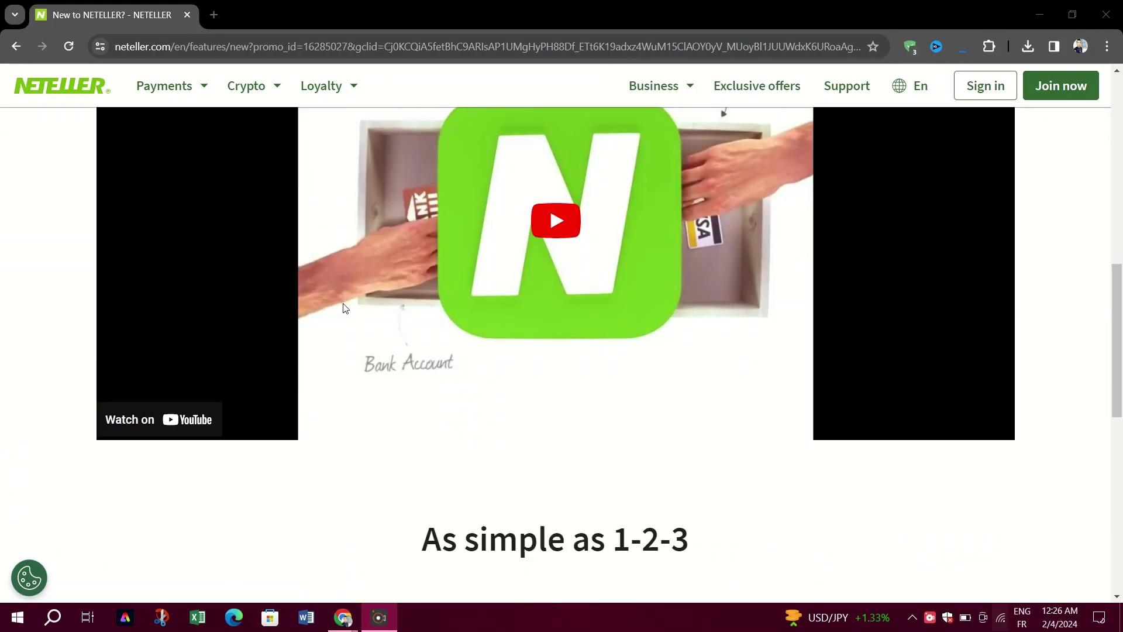
scroll(343, 303, "down", 3)
scroll(343, 303, "down", 3)
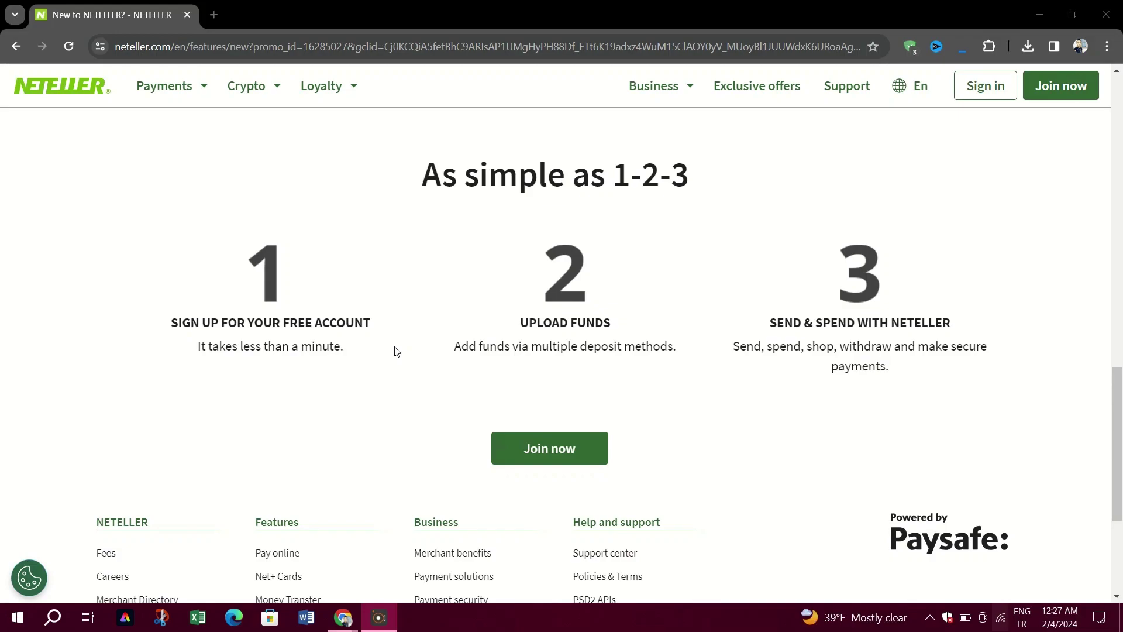
- Start sign-up and autofill name, email and password from saved details, keeping English as language
left_click(550, 448)
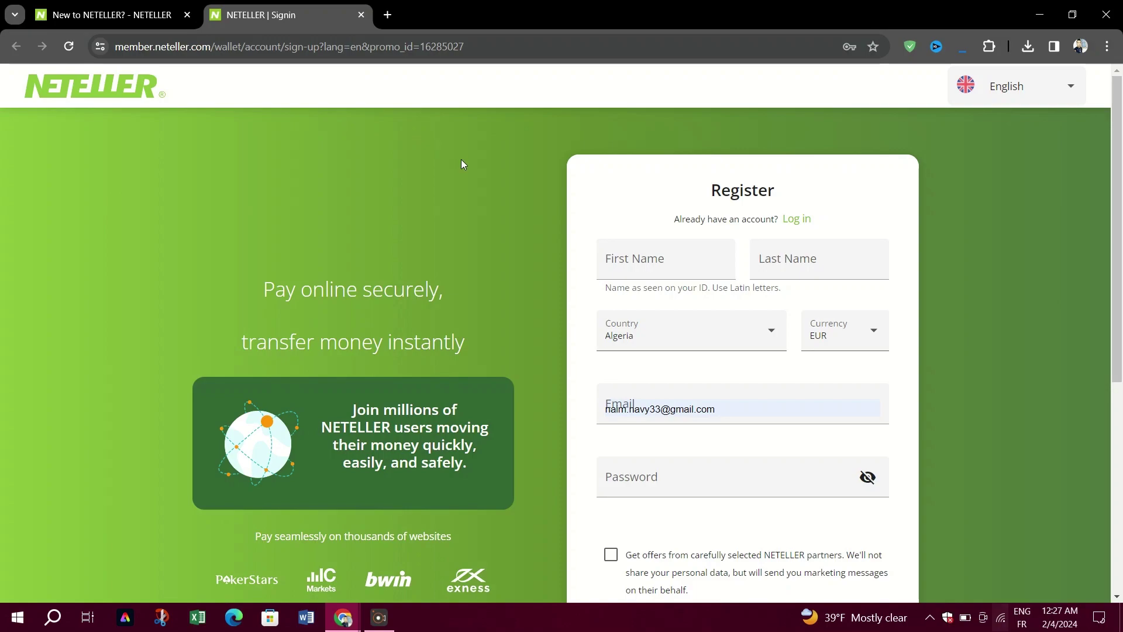
scroll(681, 270, "down", 1)
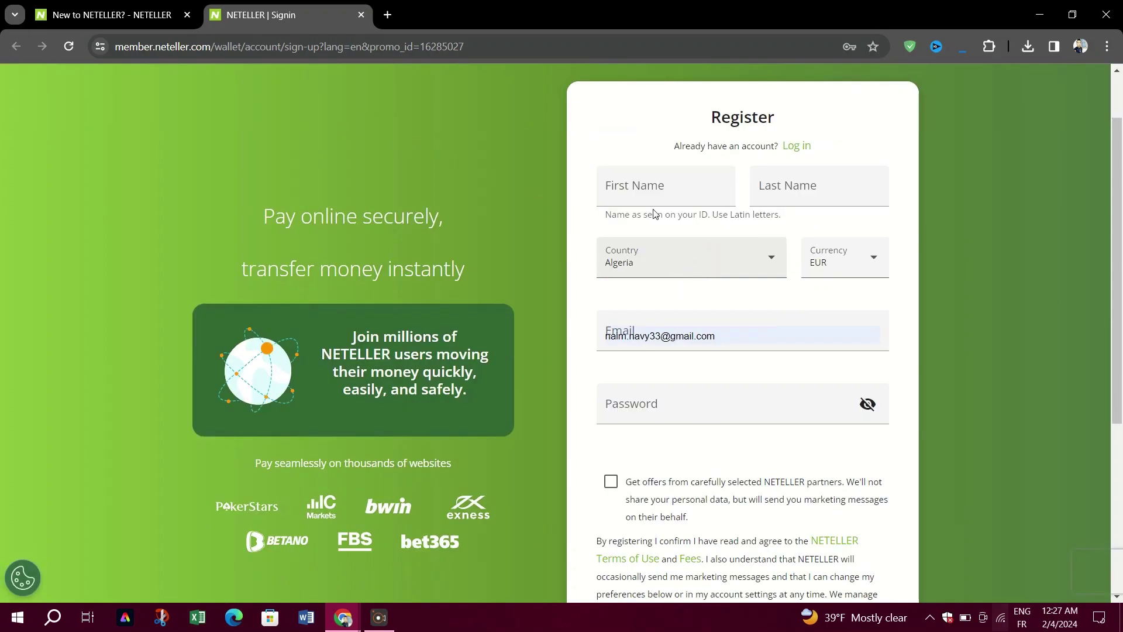
left_click(629, 184)
left_click(692, 227)
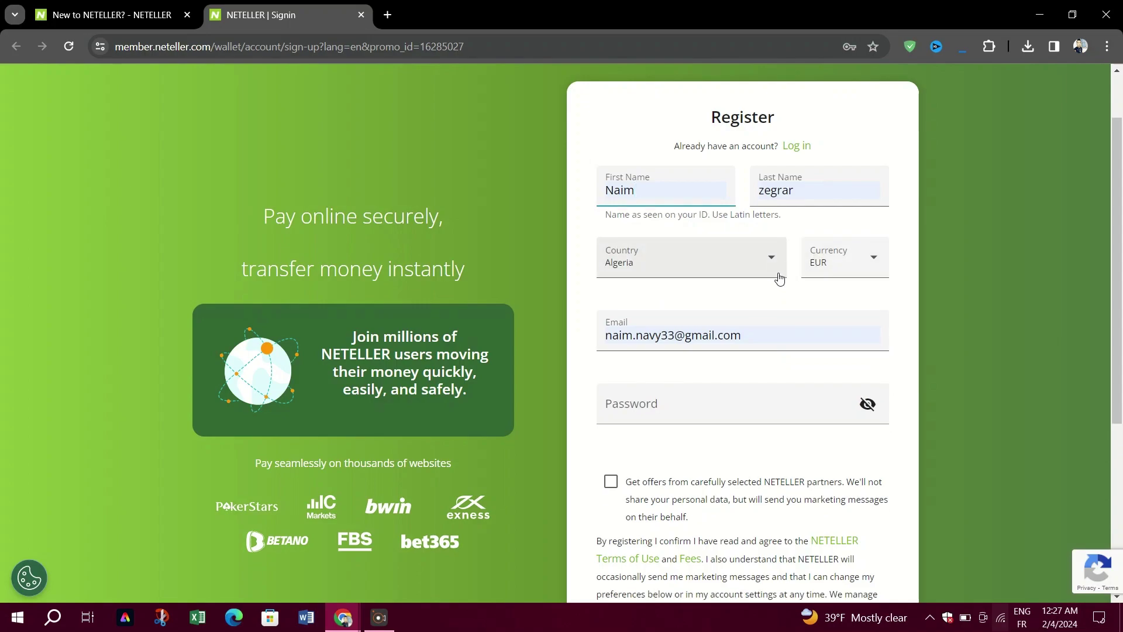
scroll(755, 289, "down", 1)
left_click(660, 331)
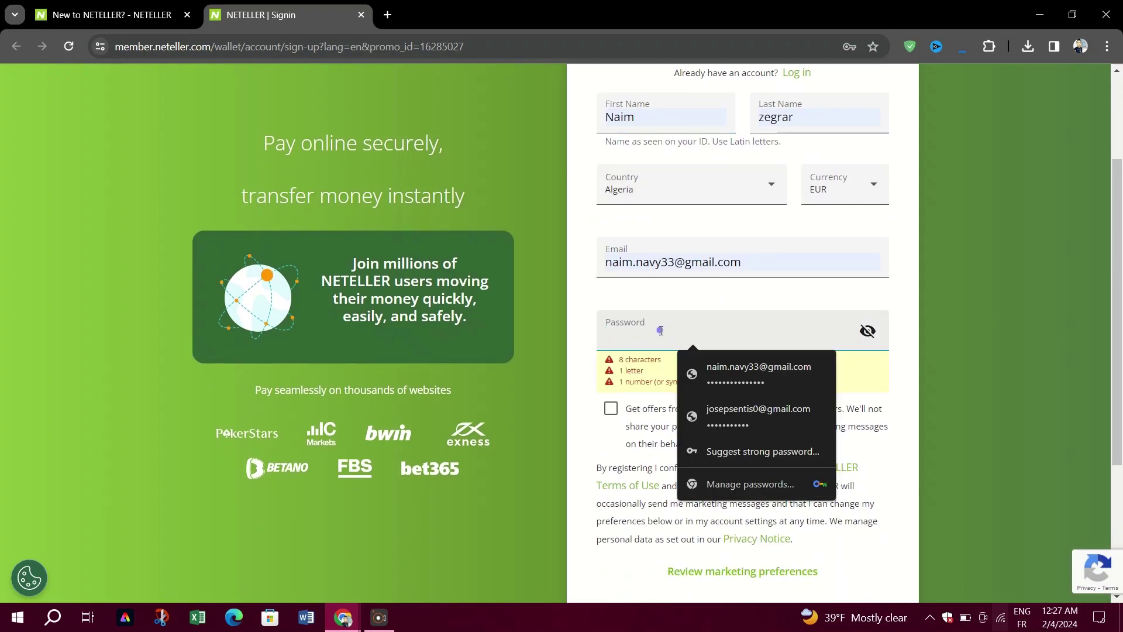
left_click(710, 363)
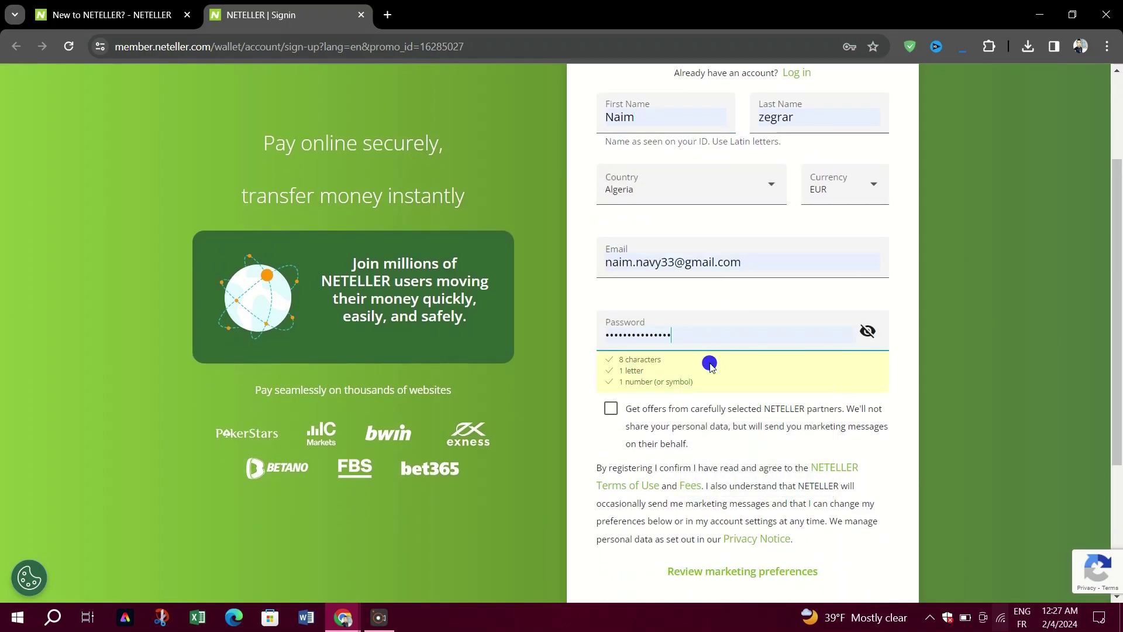
scroll(710, 363, "up", 2)
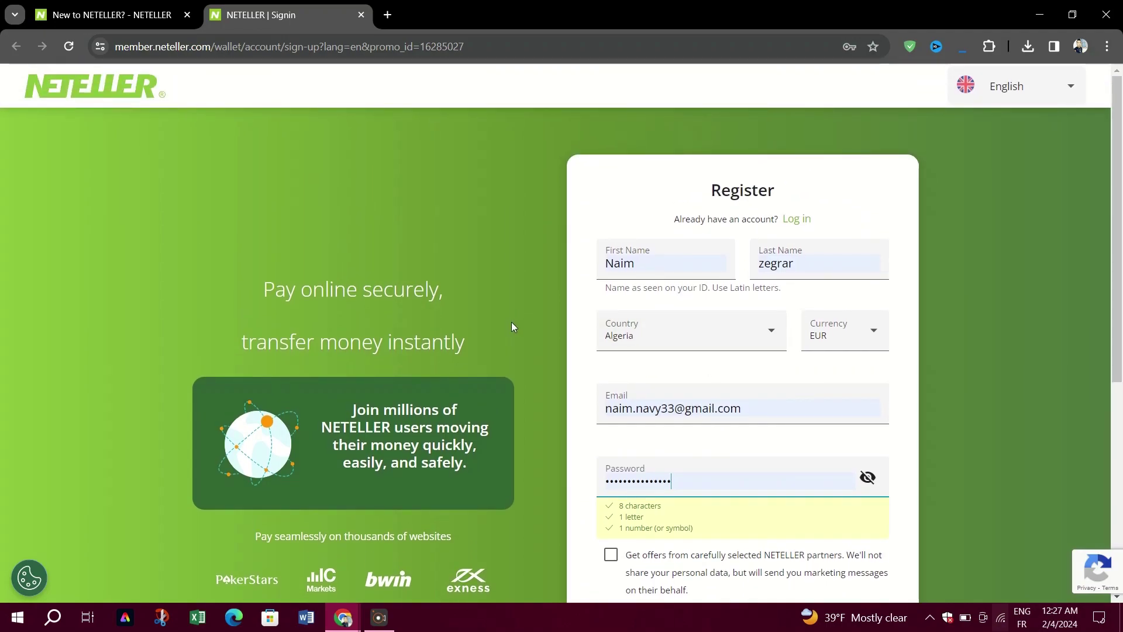
left_click(1010, 85)
scroll(1011, 204, "down", 3)
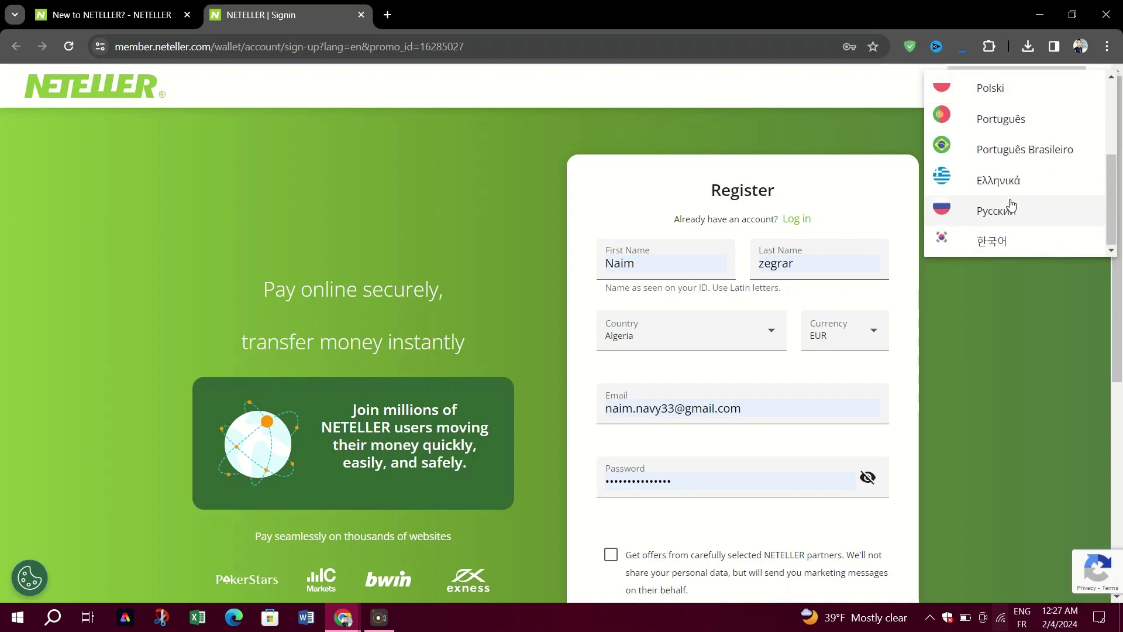
left_click(371, 239)
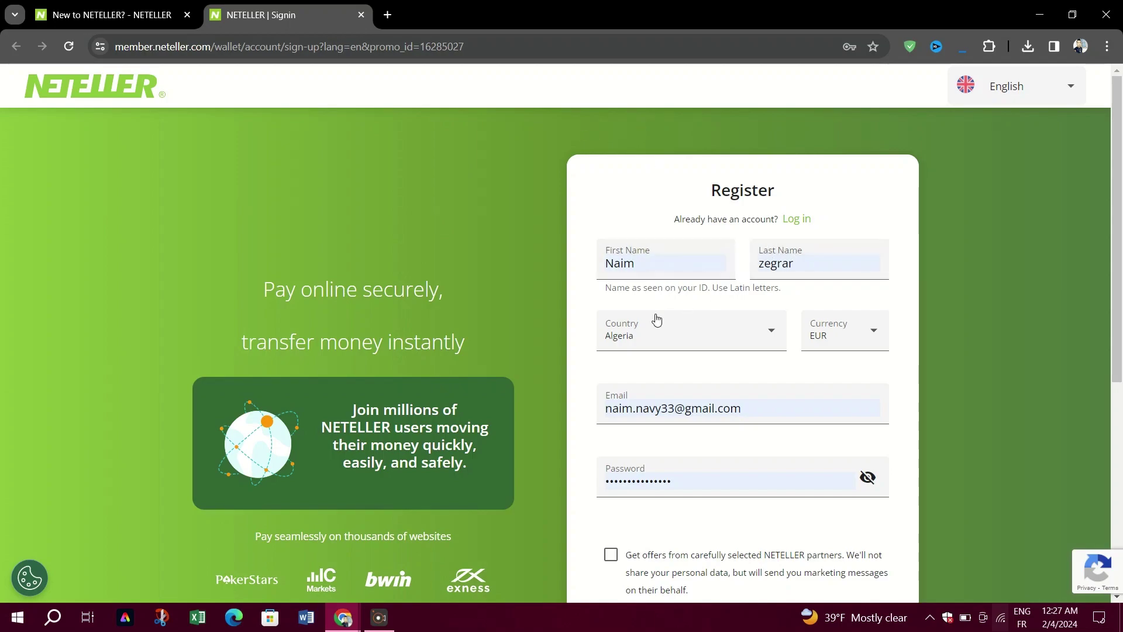
scroll(667, 334, "down", 1)
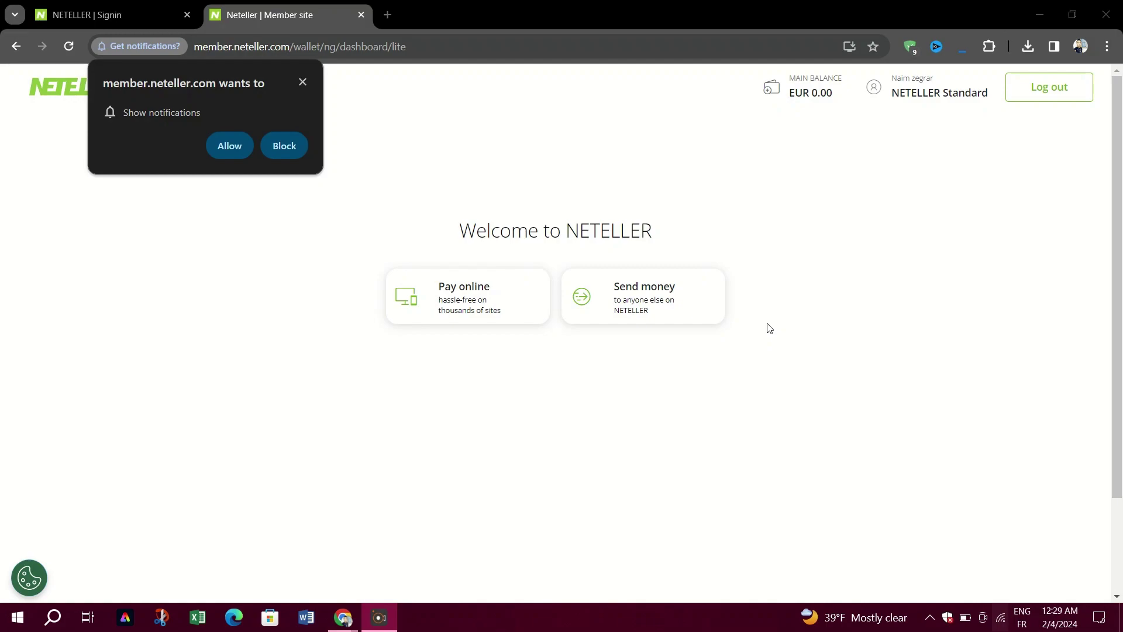
- Dismiss Chrome's Show notifications popup over the NETELLER dashboard
left_click(300, 82)
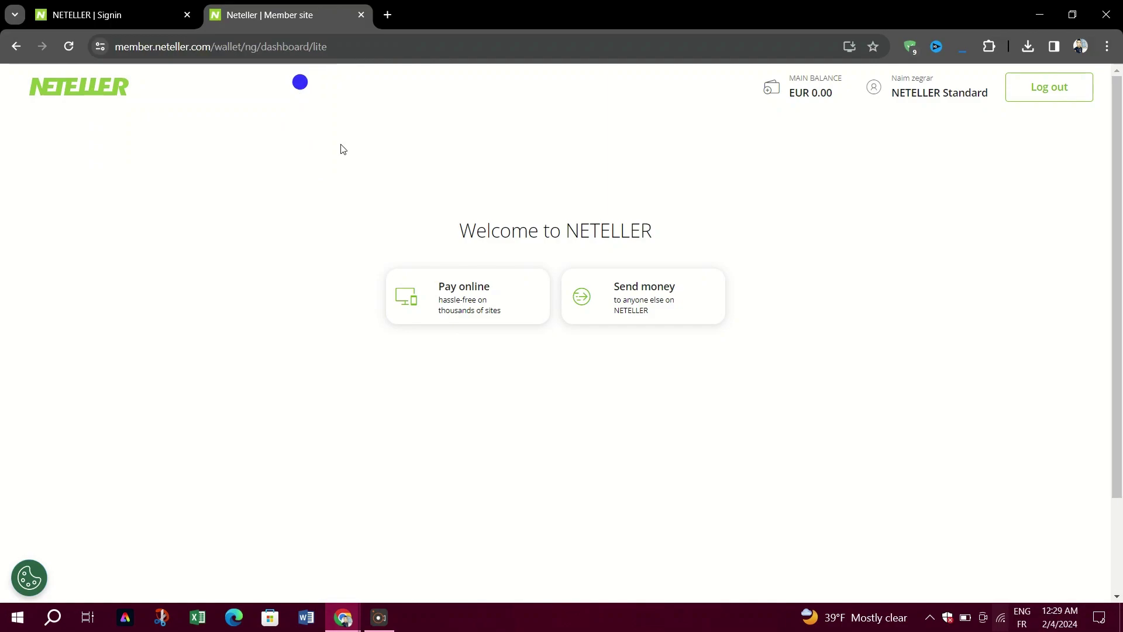
left_click(287, 257)
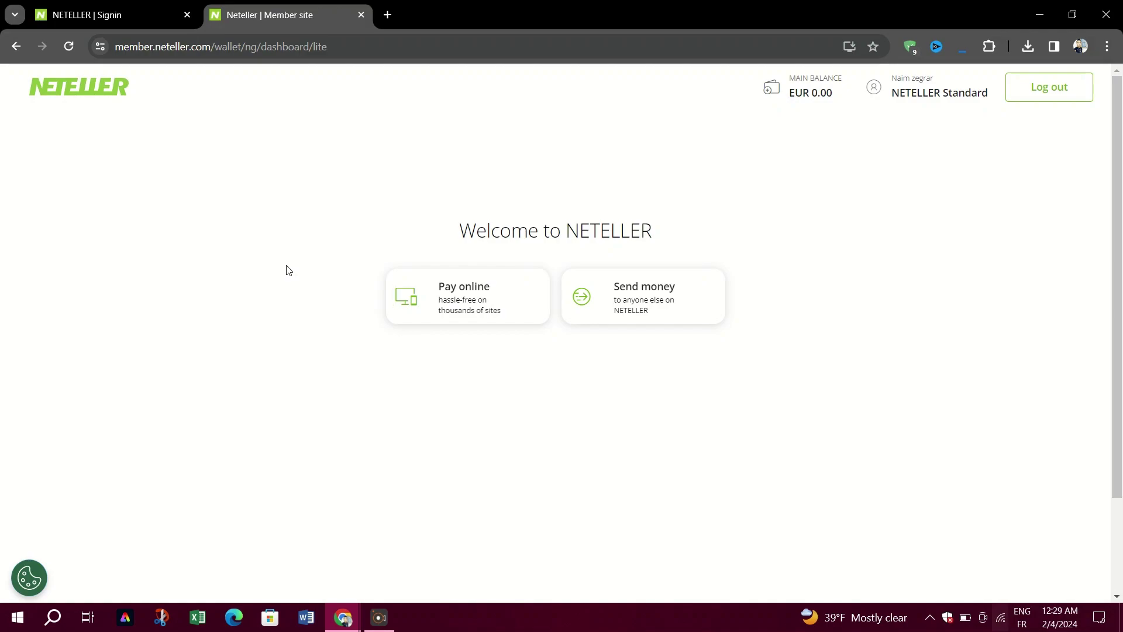
left_click(908, 88)
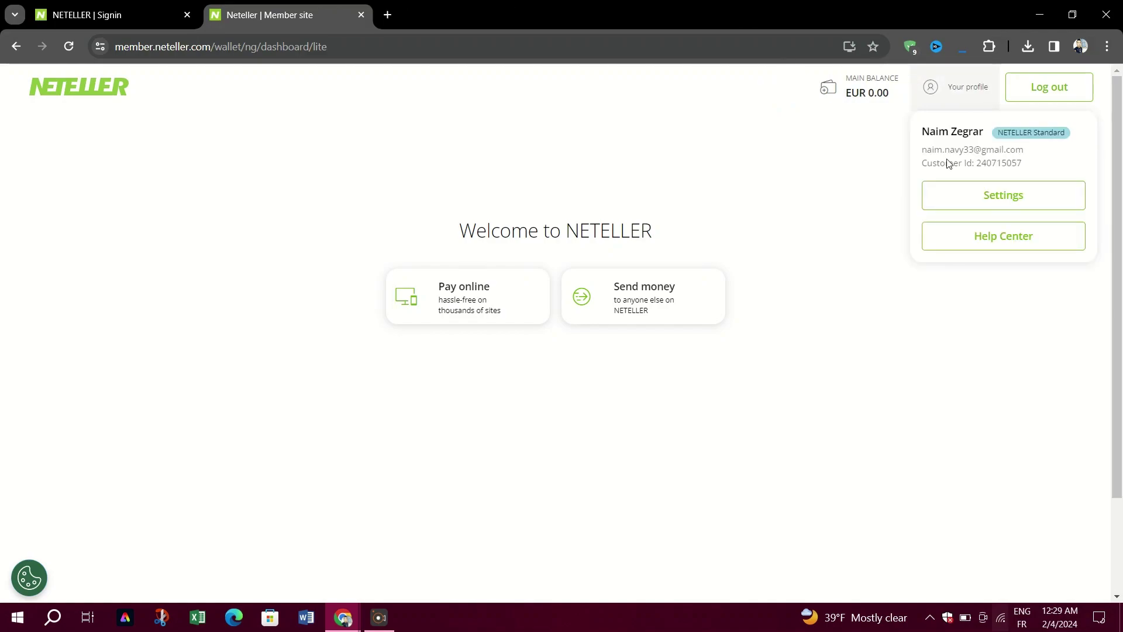
left_click(981, 201)
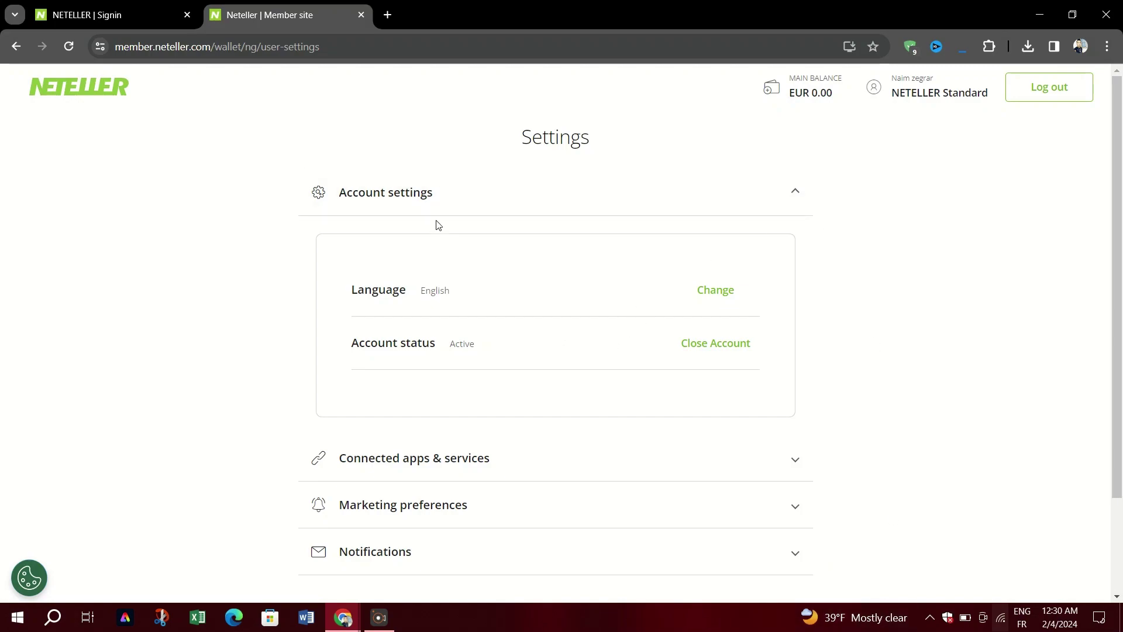
left_click(90, 96)
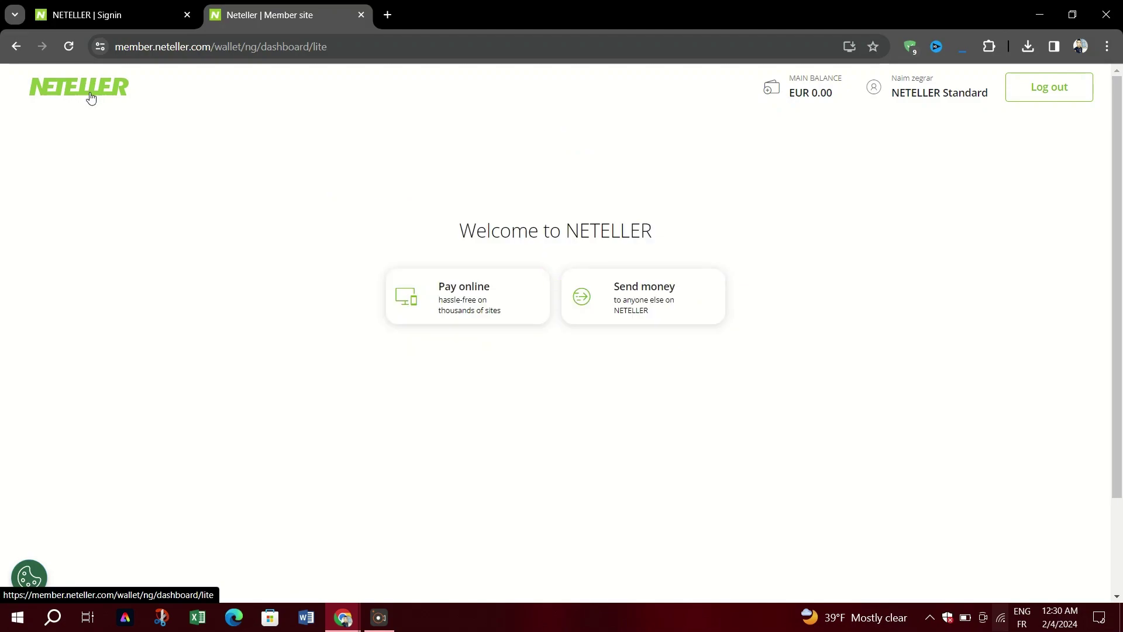
- Choose the Pay online option and get started on completing registration
left_click(474, 306)
scroll(369, 380, "down", 3)
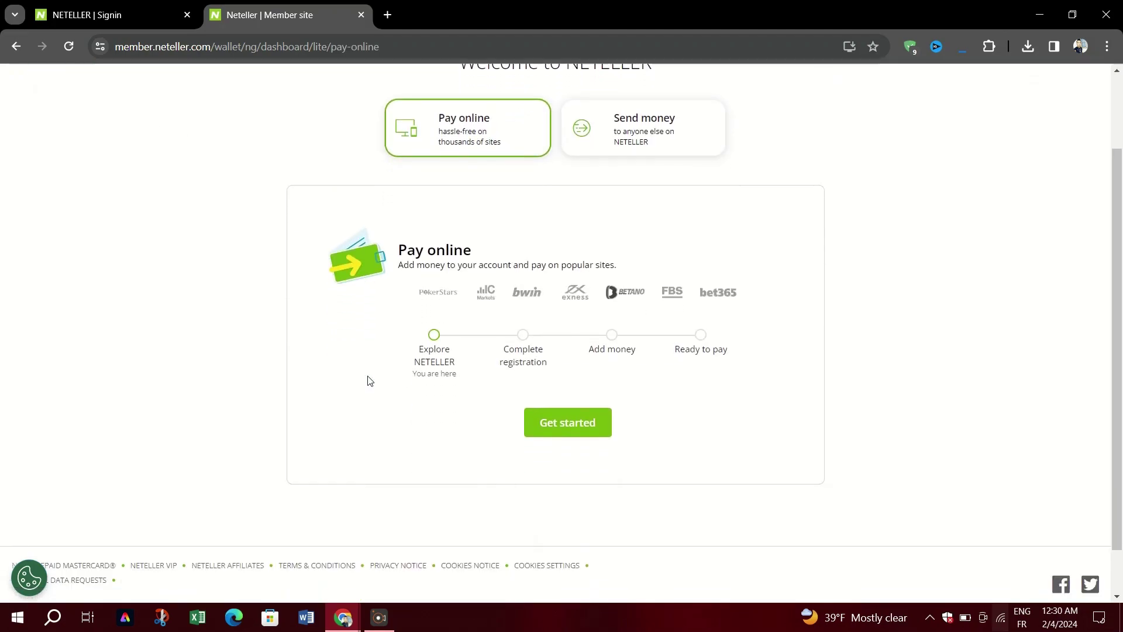
scroll(368, 380, "down", 1)
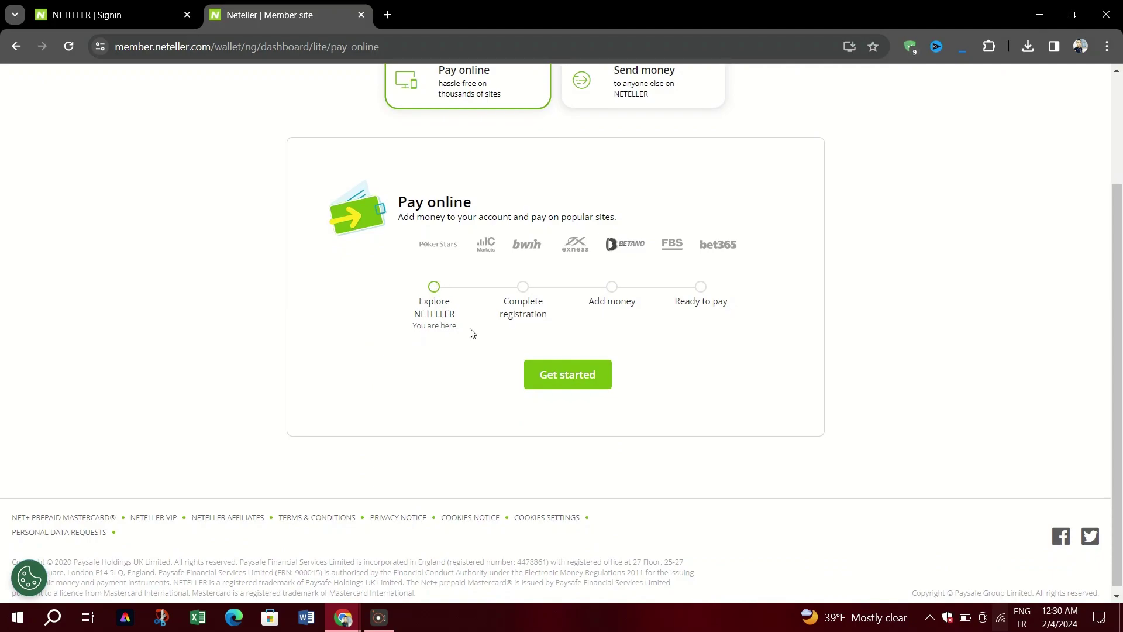
left_click_drag(474, 333, 413, 299)
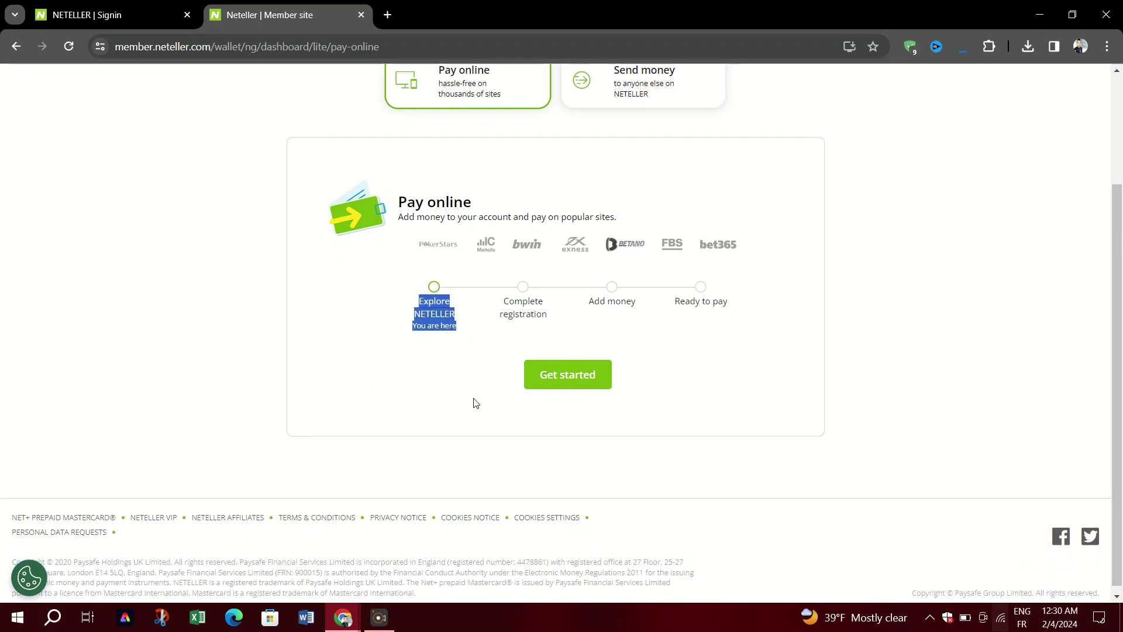
left_click(563, 375)
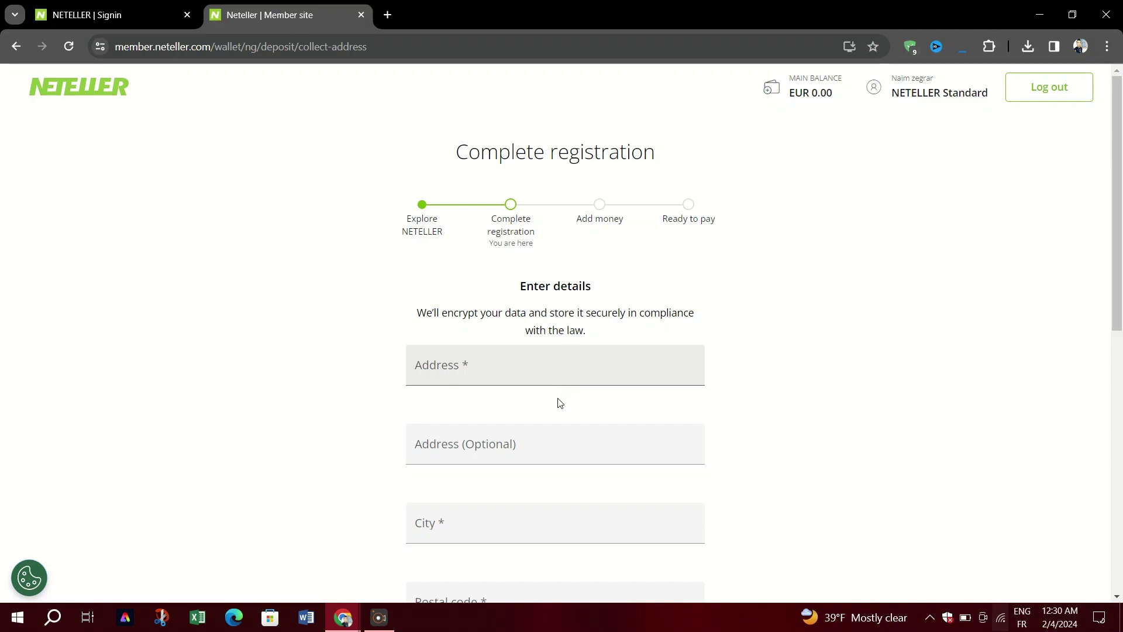
scroll(519, 354, "down", 3)
scroll(520, 354, "up", 1)
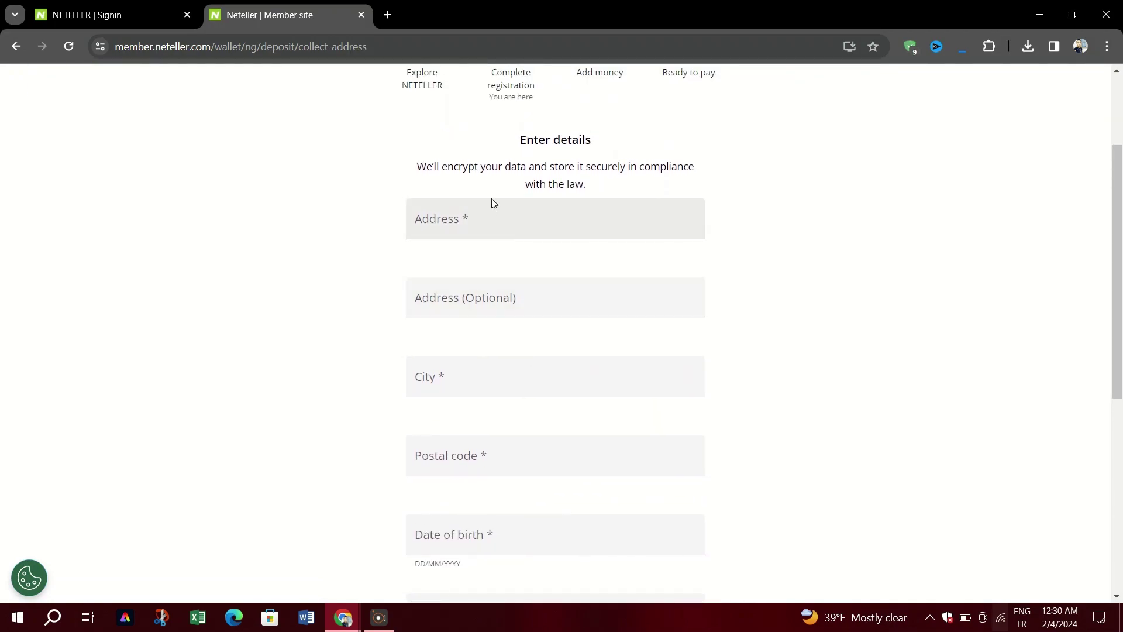
left_click(491, 218)
left_click(579, 261)
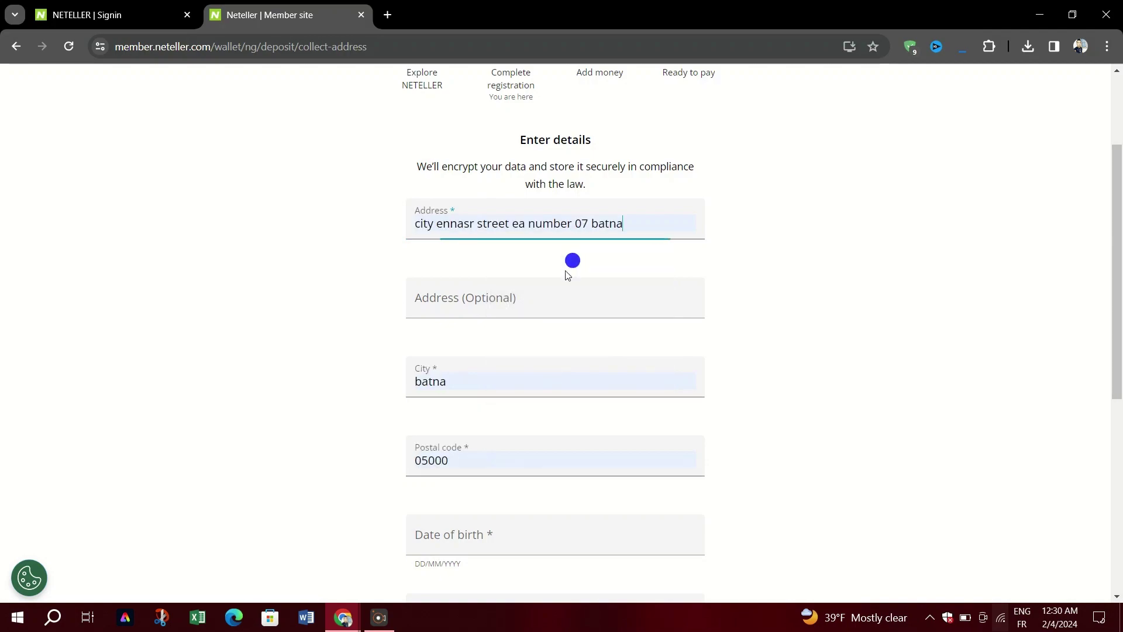
scroll(548, 272, "down", 2)
left_click(497, 153)
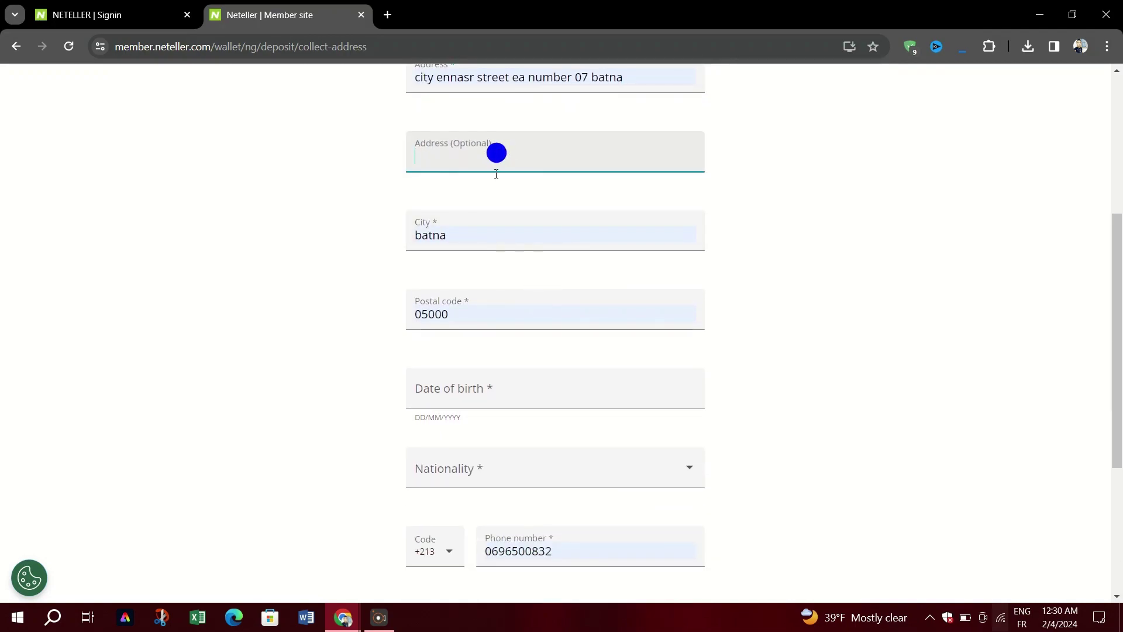
left_click(473, 395)
left_click(520, 424)
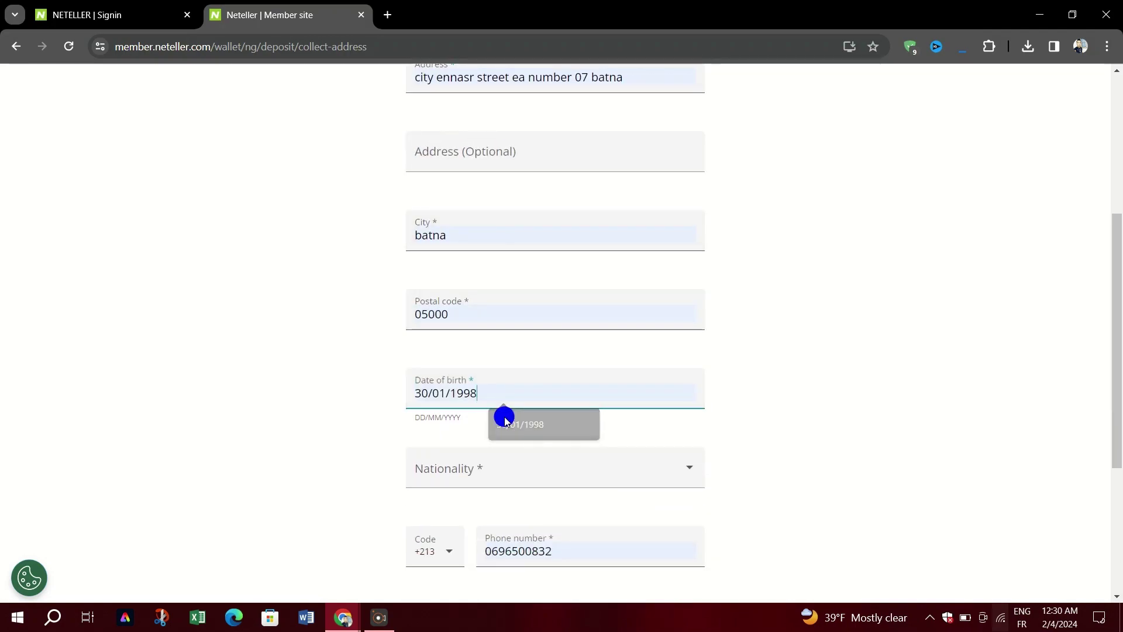
scroll(505, 413, "down", 1)
- Set nationality to Algeria, replace the phone number, submit, and decline saving the address
left_click(463, 390)
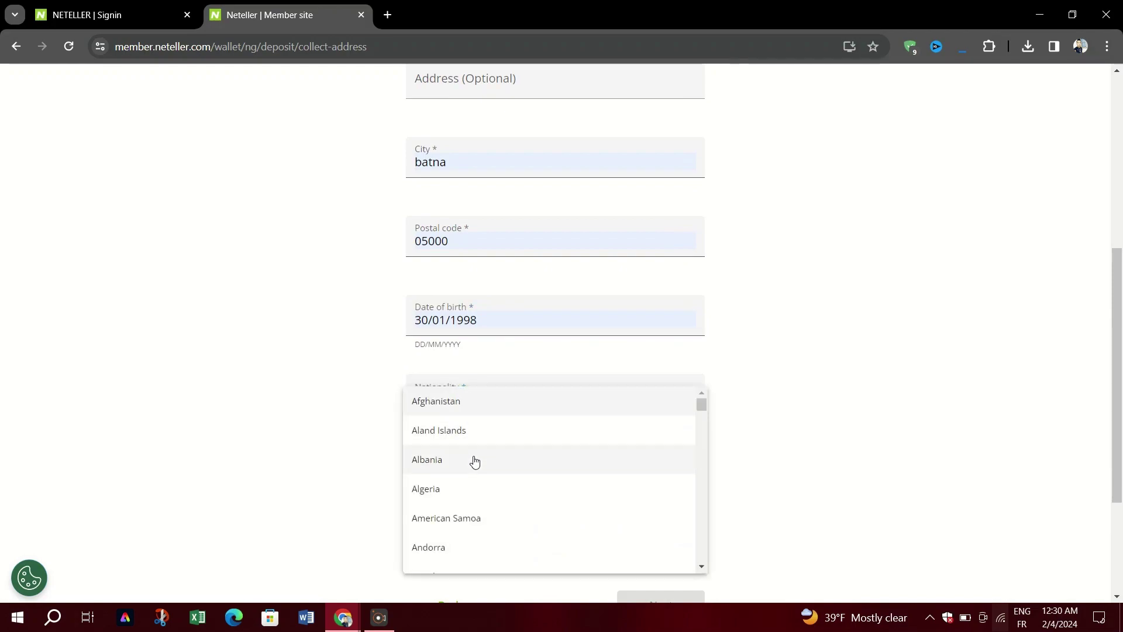
left_click(475, 482)
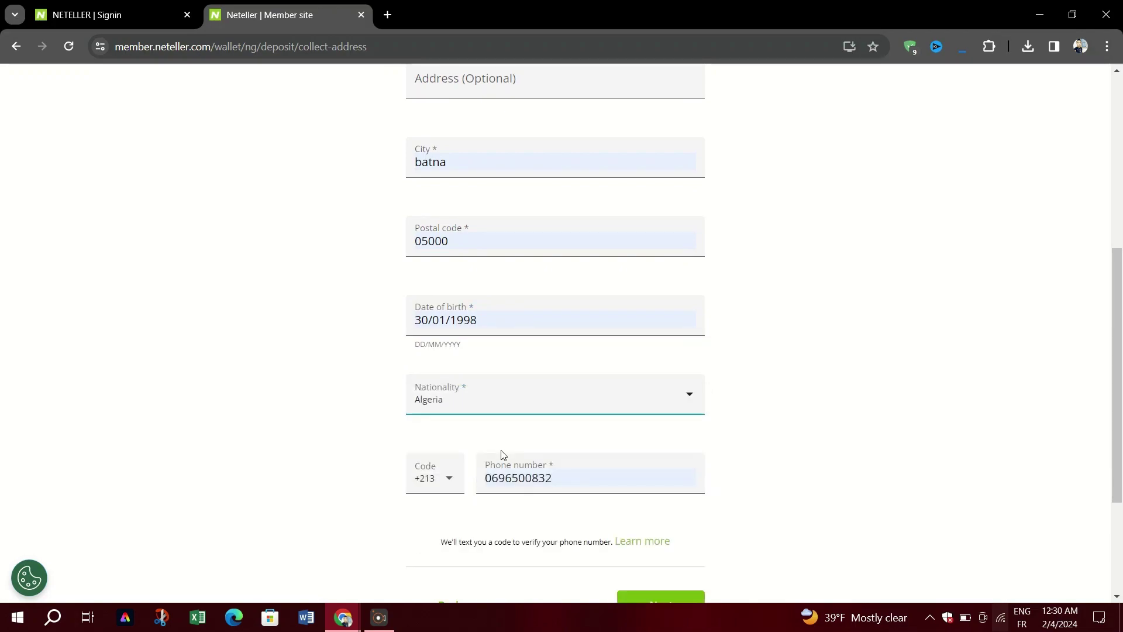
scroll(505, 440, "down", 1)
left_click(533, 399)
double_click(533, 402)
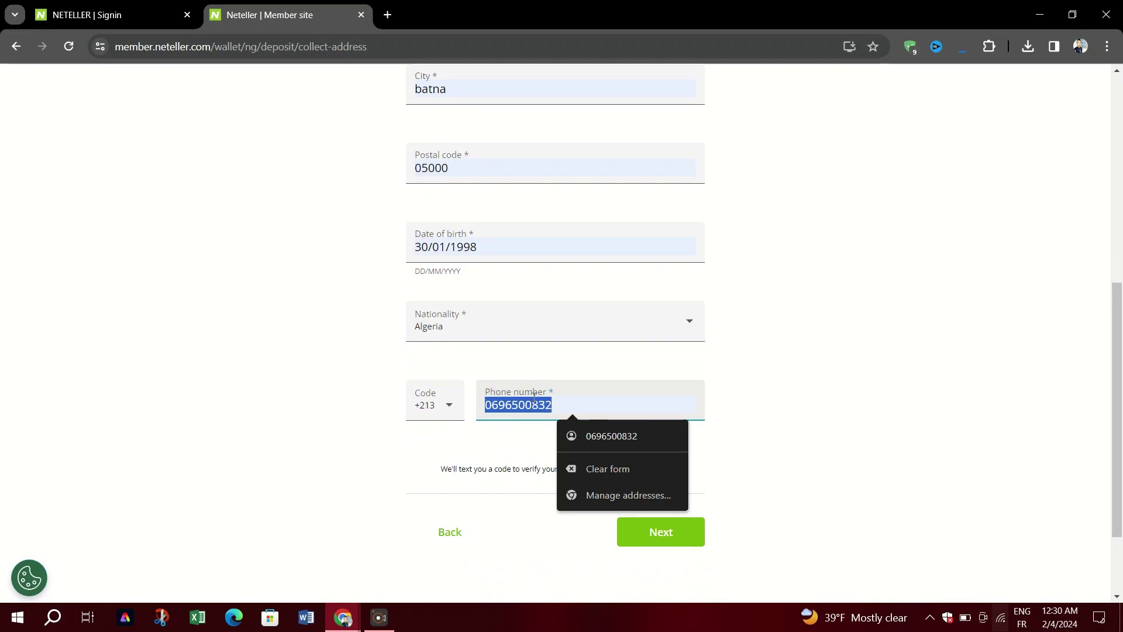
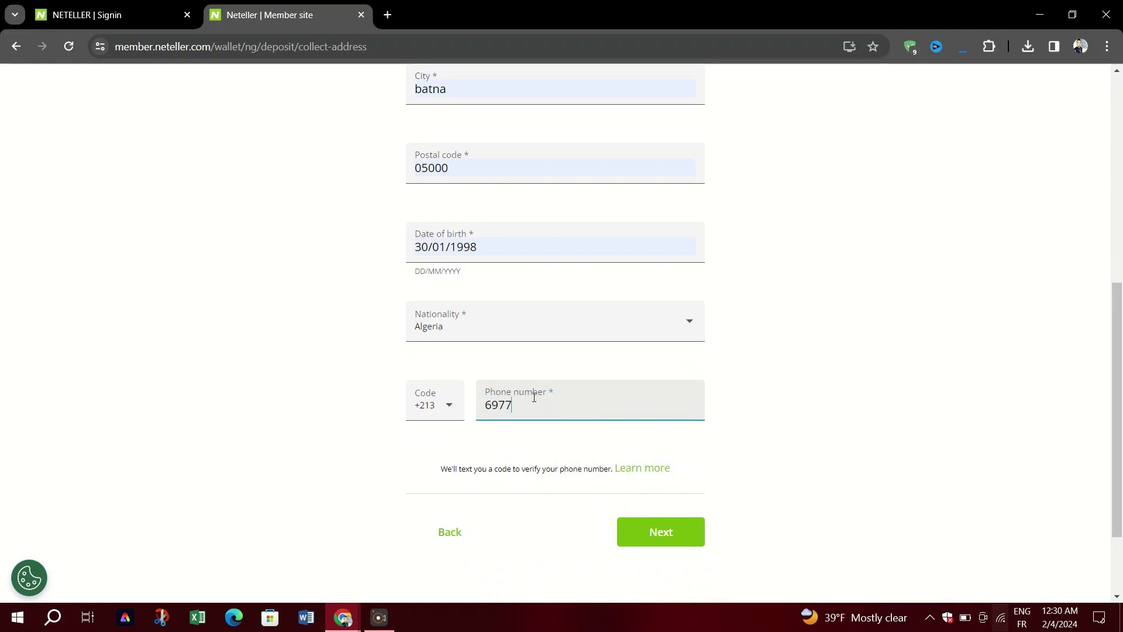
left_click(430, 321)
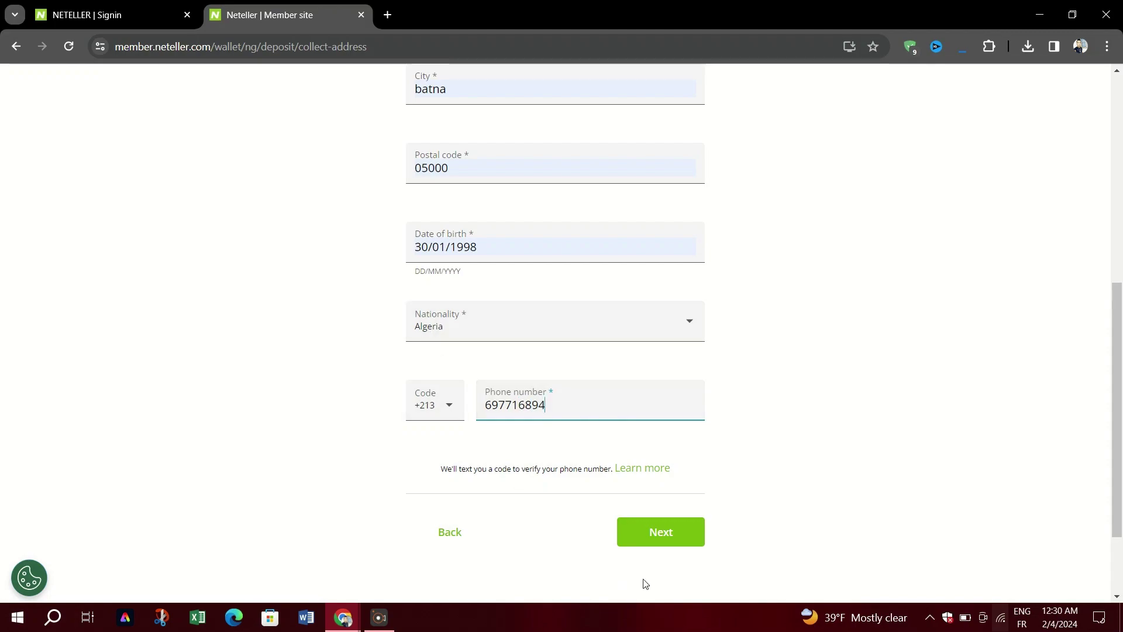
left_click(647, 540)
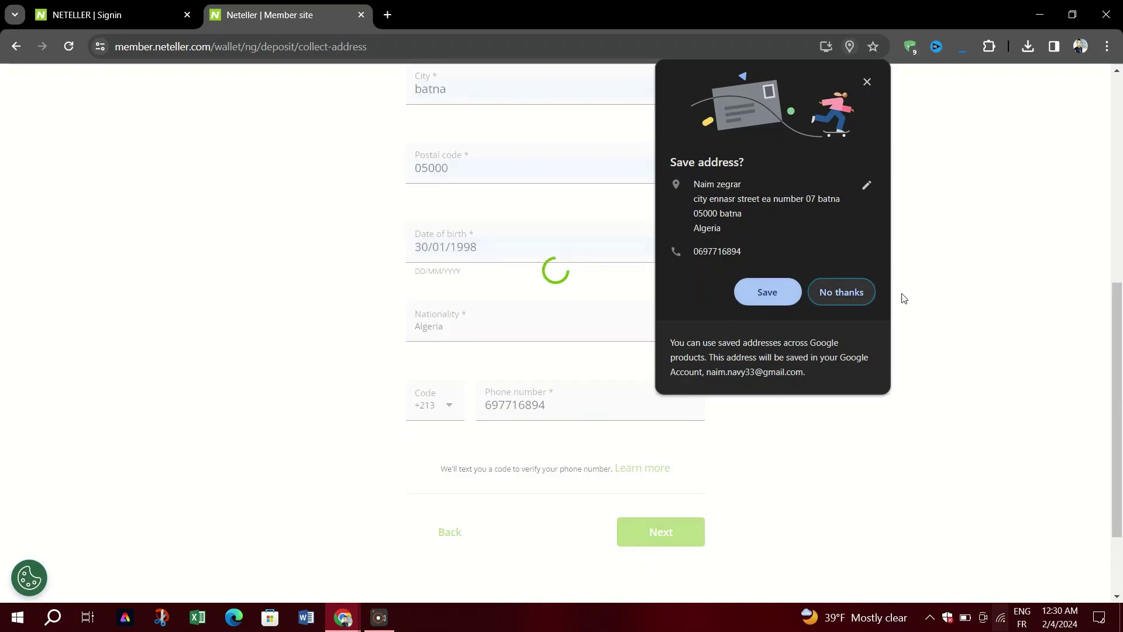
left_click(841, 291)
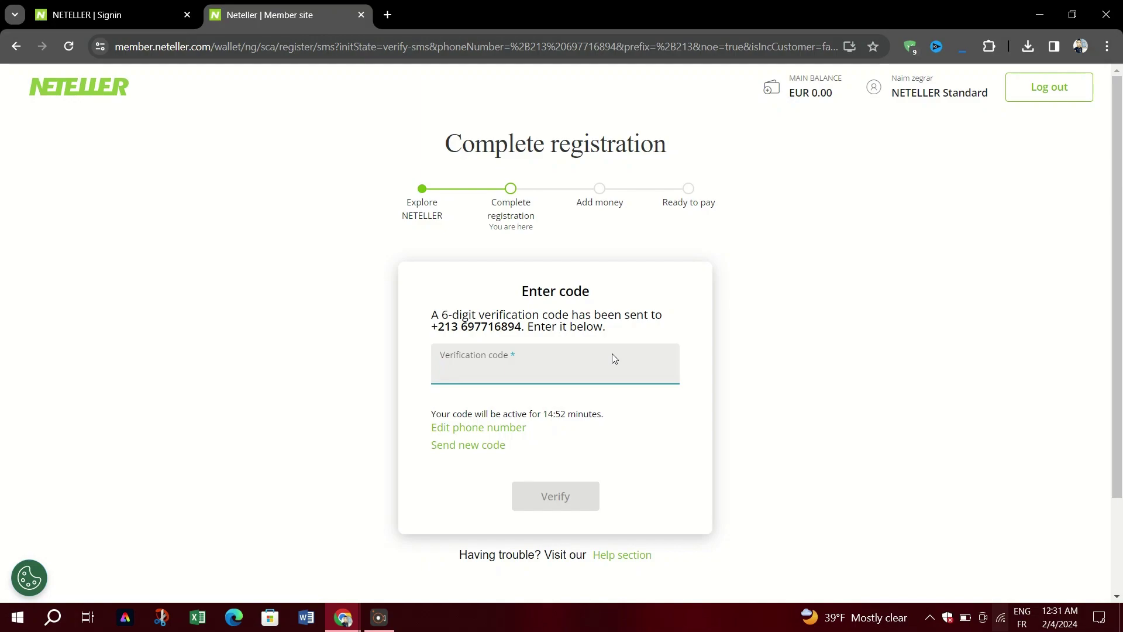
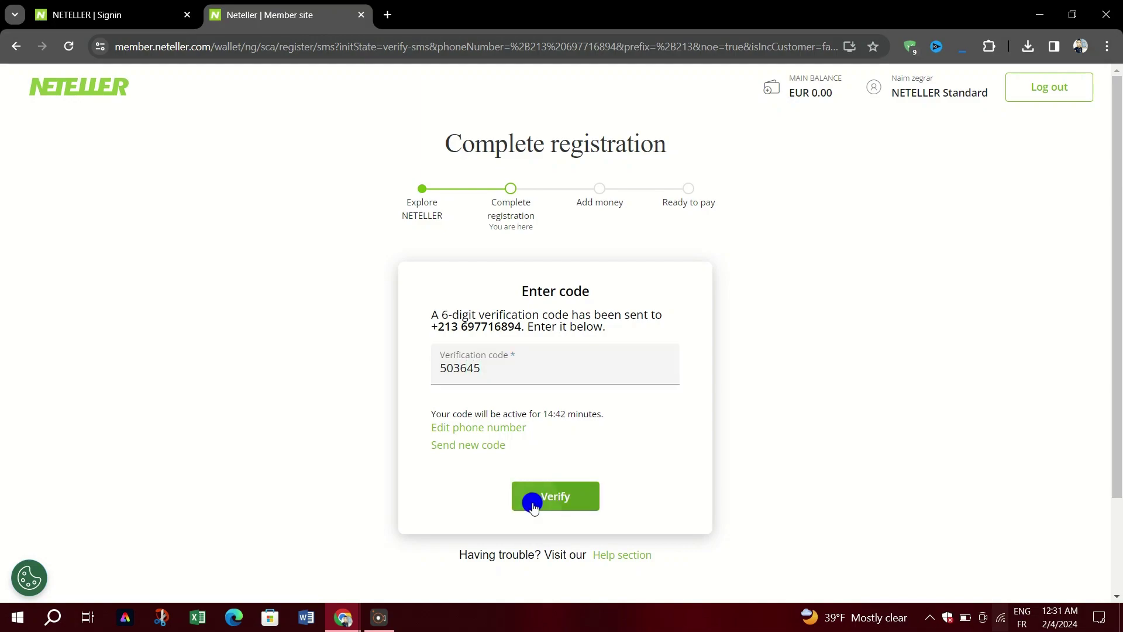
- Submit the six-digit SMS verification code
left_click(537, 499)
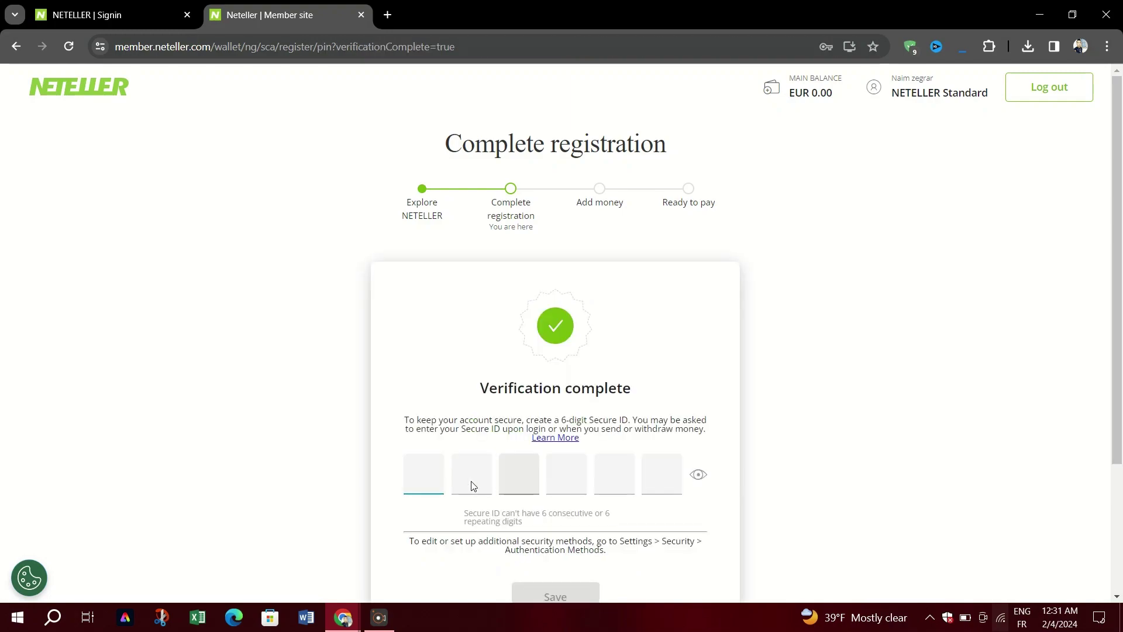
scroll(492, 473, "down", 1)
- Save a new six-digit Secure ID and decline Chrome's password update
left_click(421, 411)
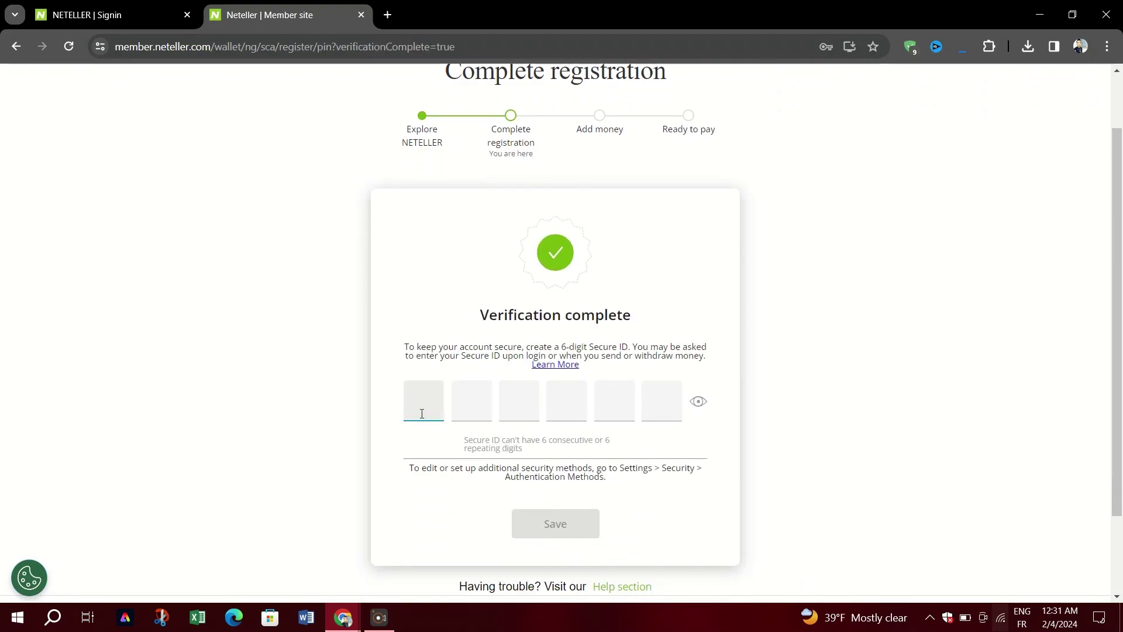
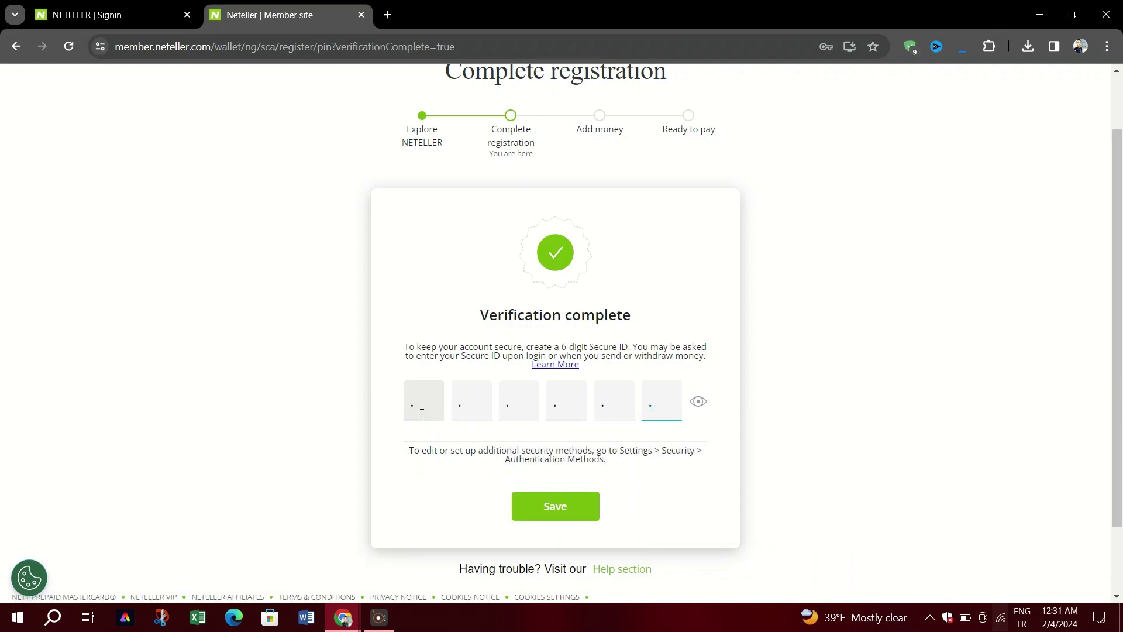
left_click(551, 505)
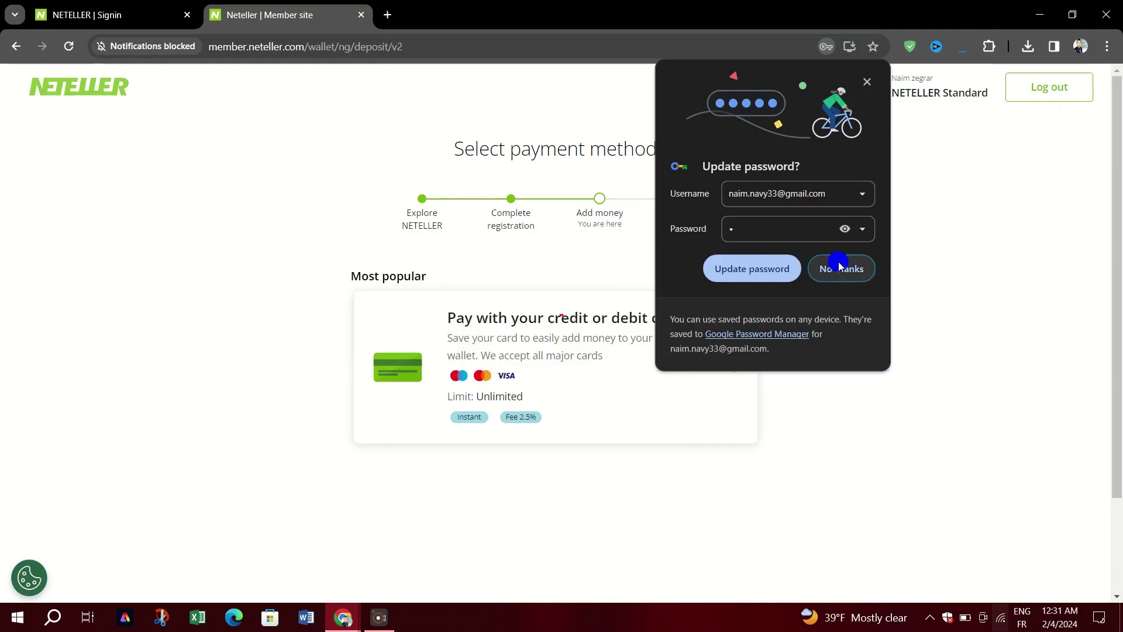
left_click(840, 268)
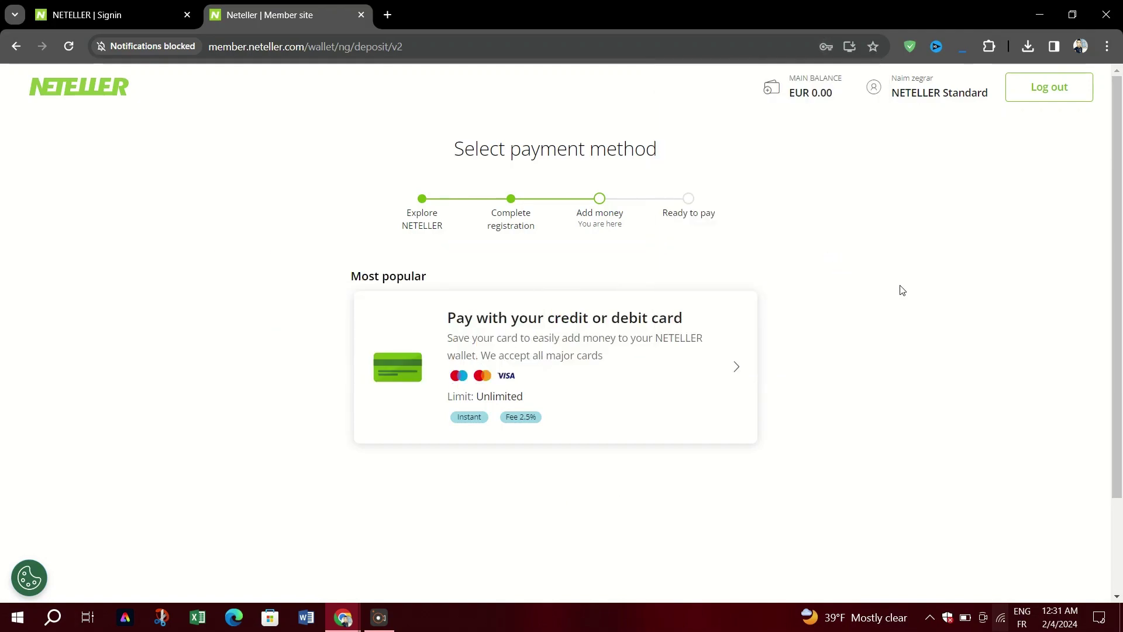